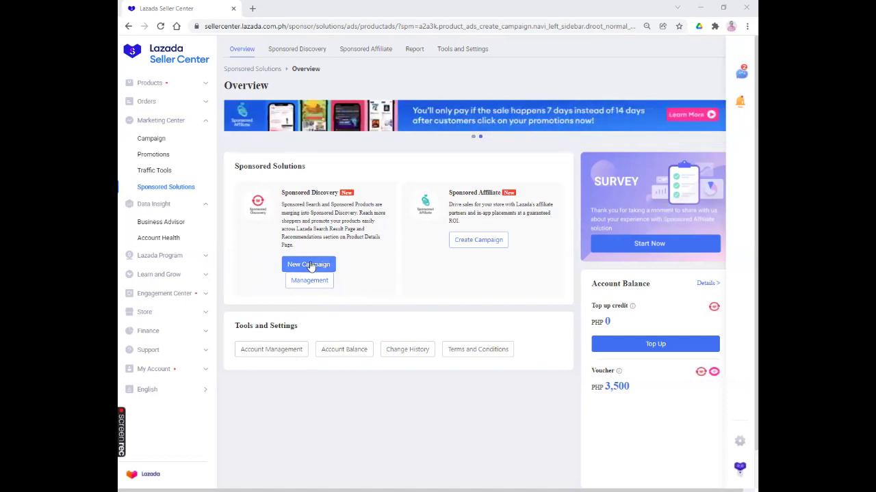
# Start a new Sponsored Discovery campaign and replace the default name with 'CHRISTMAS PROMO'
pyautogui.click(300, 269)
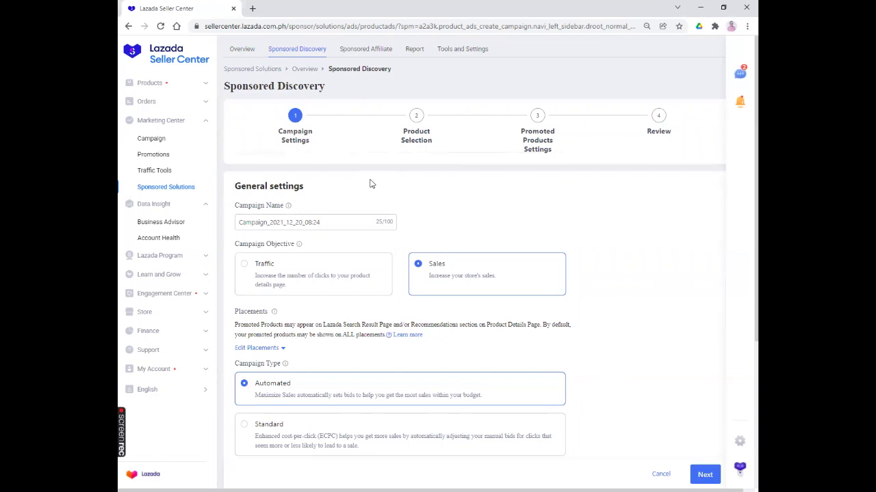
pyautogui.click(328, 225)
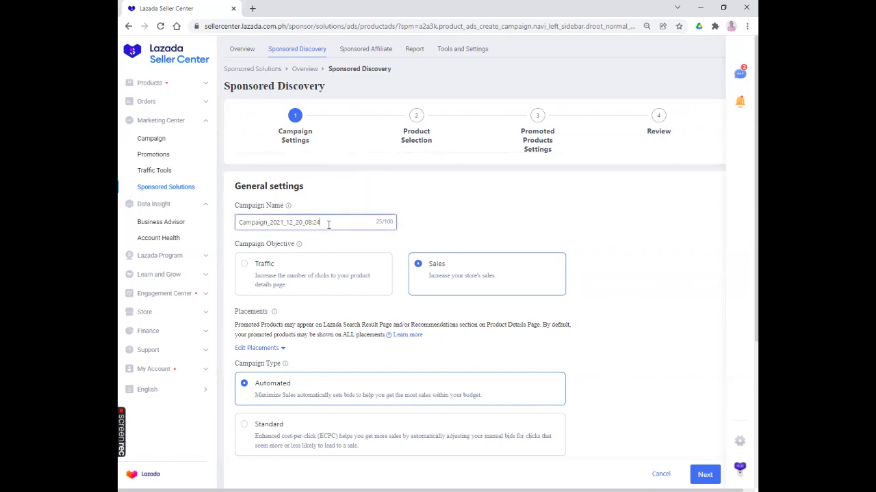
pyautogui.moveTo(329, 224); pyautogui.dragTo(233, 226)
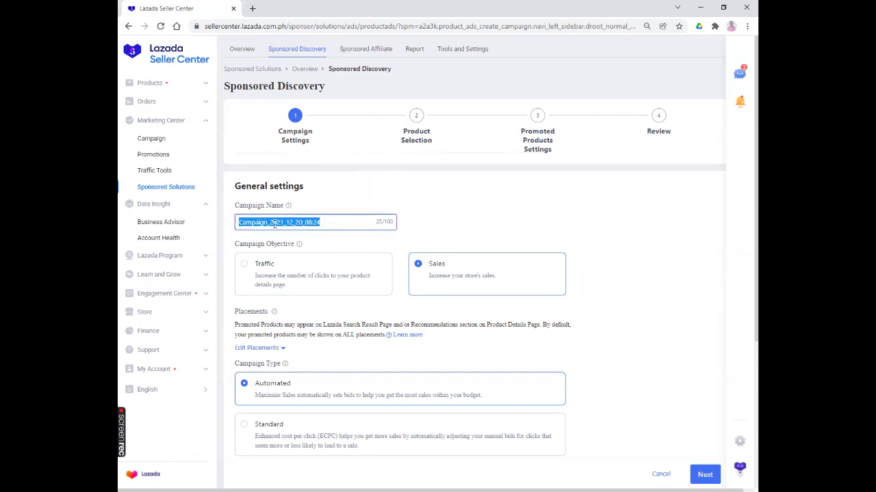
pyautogui.write('CHRISTM')
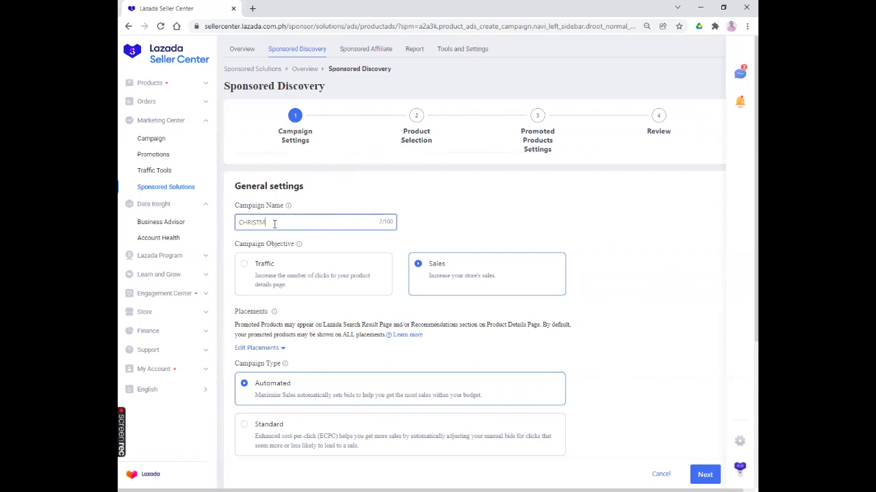
pyautogui.write('AS PROMO')
pyautogui.click(422, 227)
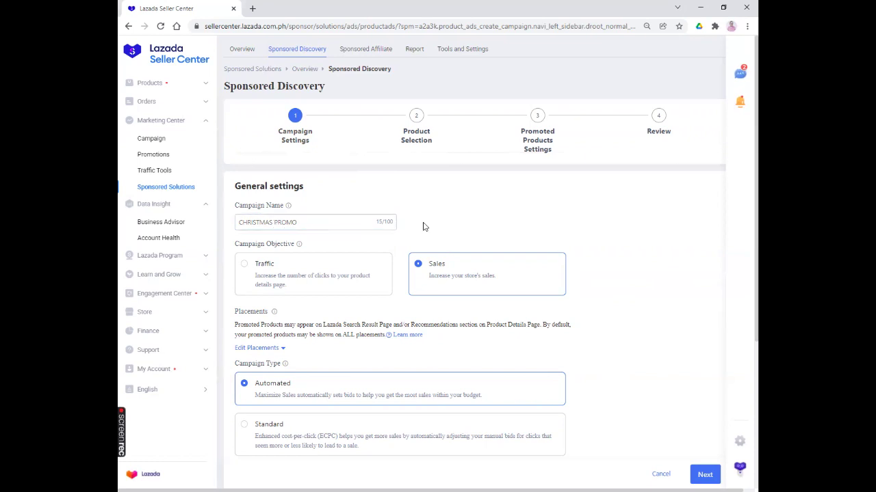
pyautogui.moveTo(299, 246)
# Show the placement options, try the Standard campaign type, then go back to Automated
pyautogui.scroll(-3, 437, 272)
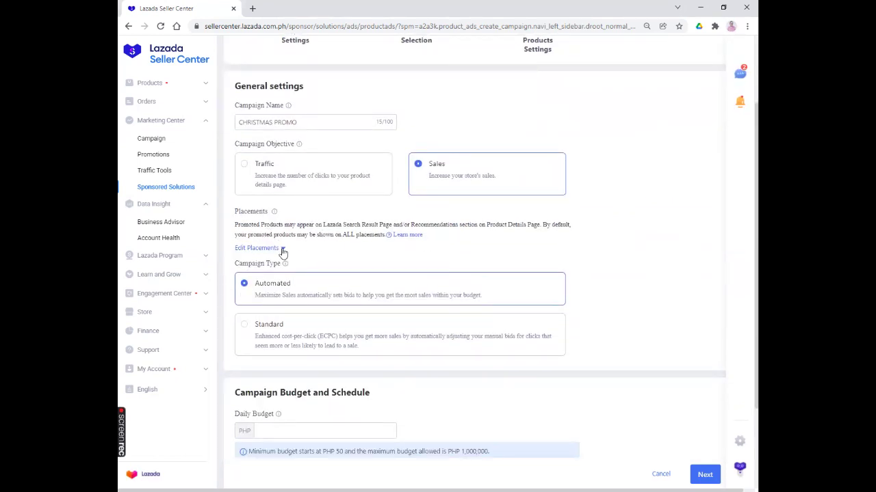
pyautogui.click(283, 251)
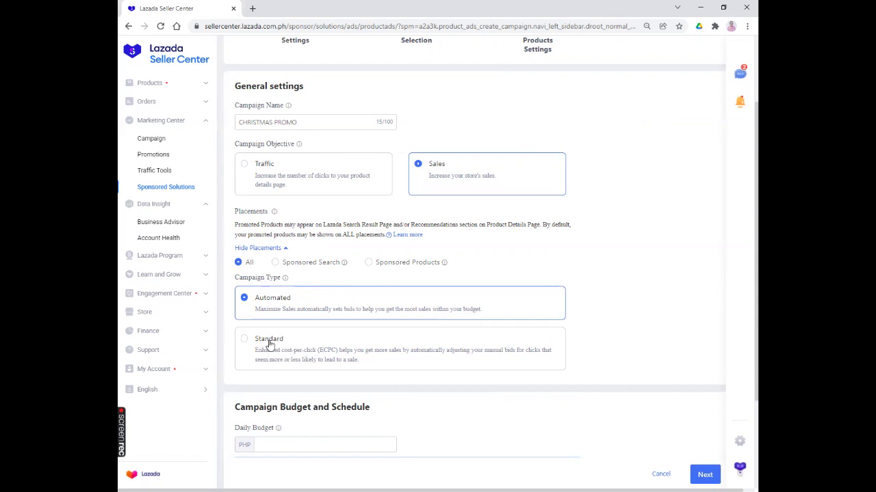
pyautogui.scroll(-1, 270, 344)
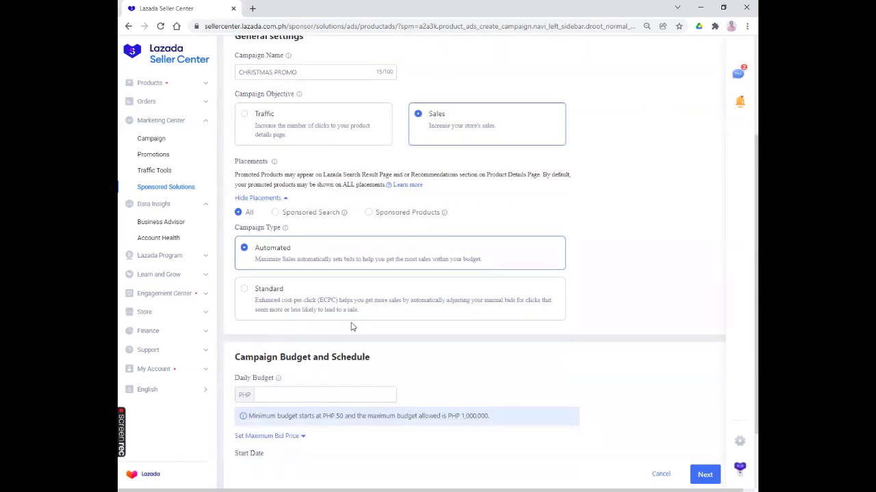
pyautogui.scroll(-1, 352, 327)
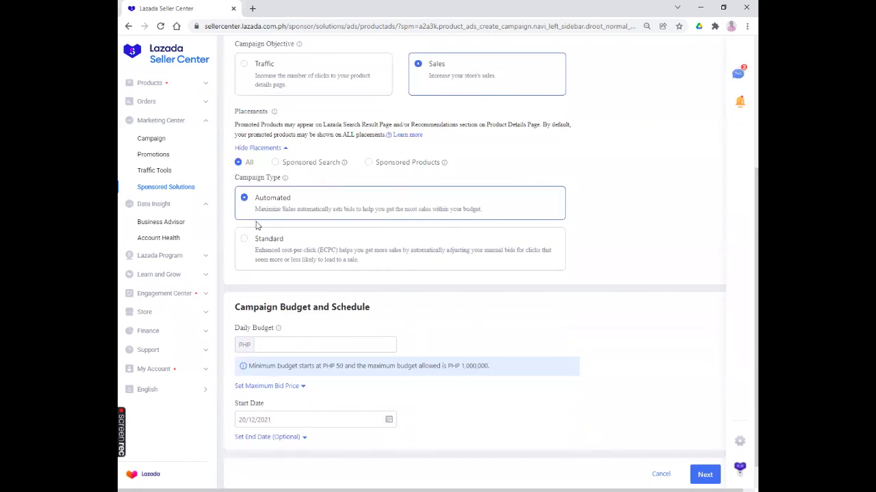
pyautogui.click(244, 239)
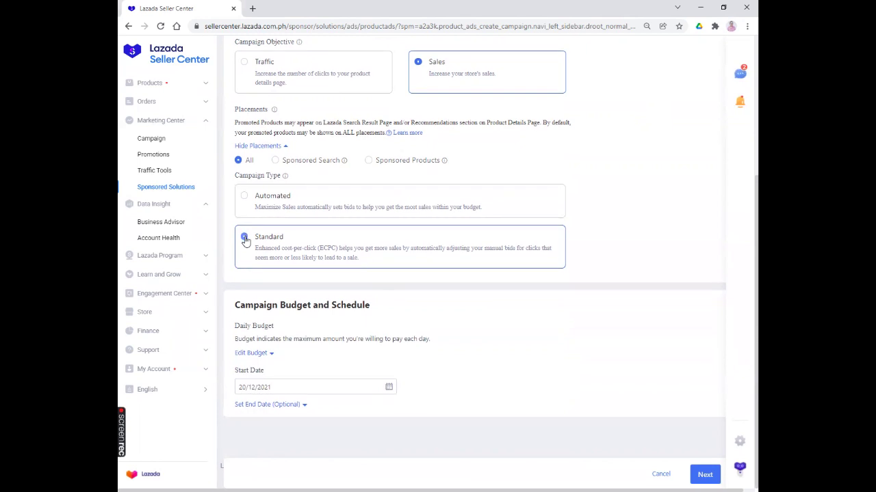
pyautogui.click(244, 198)
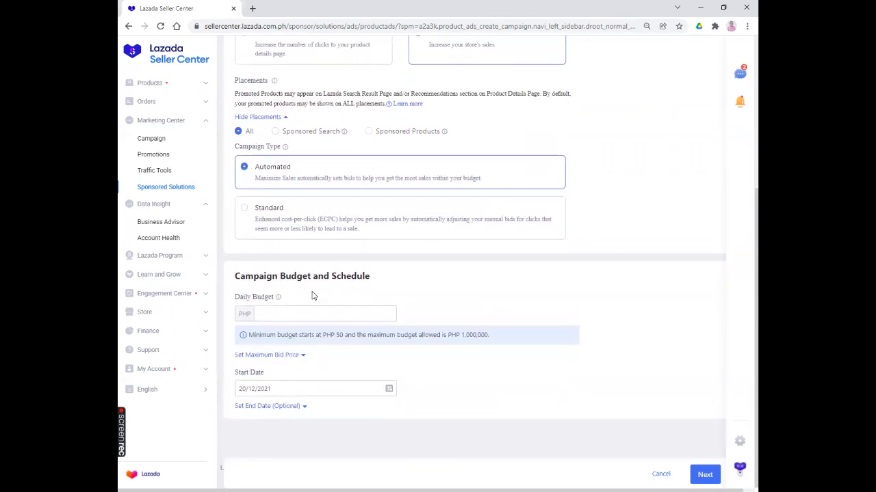
# Enter a daily budget of PHP 100, view the maximum bid settings, and continue to Product Selection
pyautogui.click(276, 313)
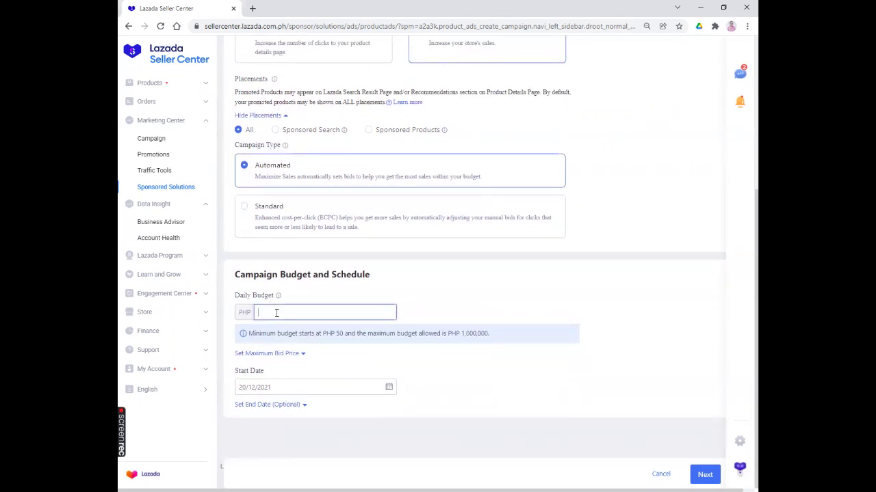
pyautogui.write('100')
pyautogui.click(303, 354)
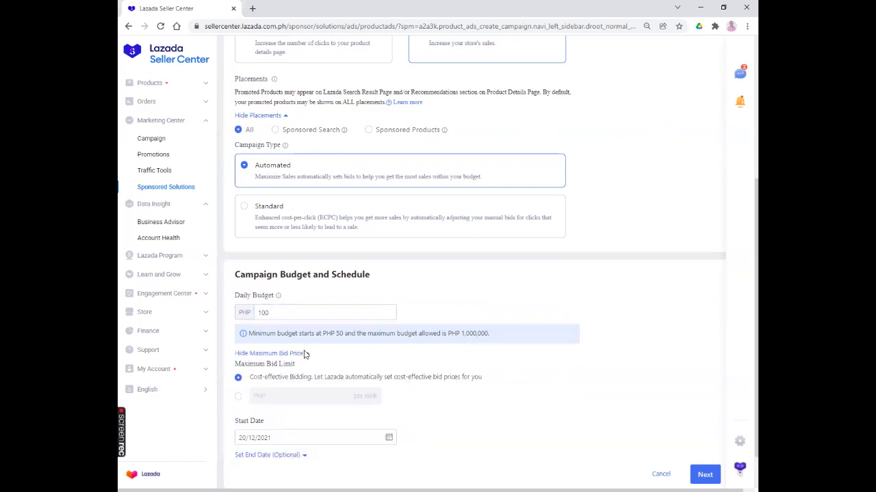
pyautogui.scroll(-1, 506, 364)
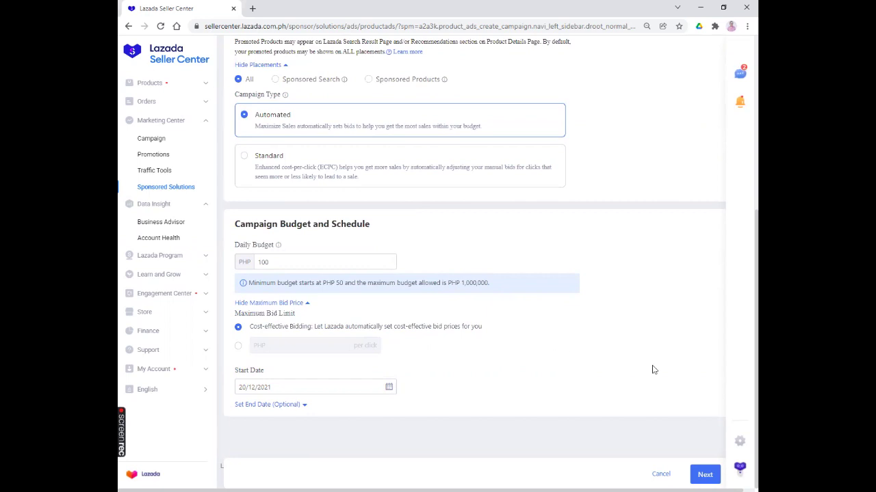
pyautogui.click(705, 474)
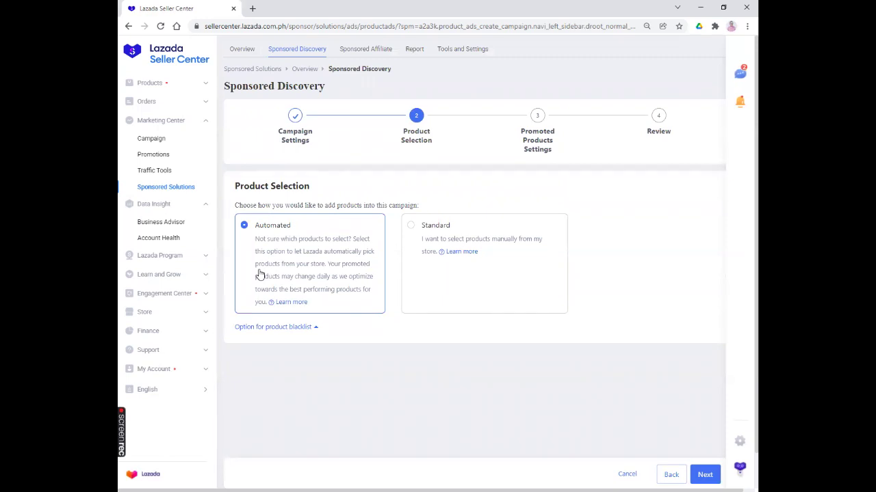
# Switch to Manual and back to Automated product selection, then expand the product blacklist options
pyautogui.click(411, 228)
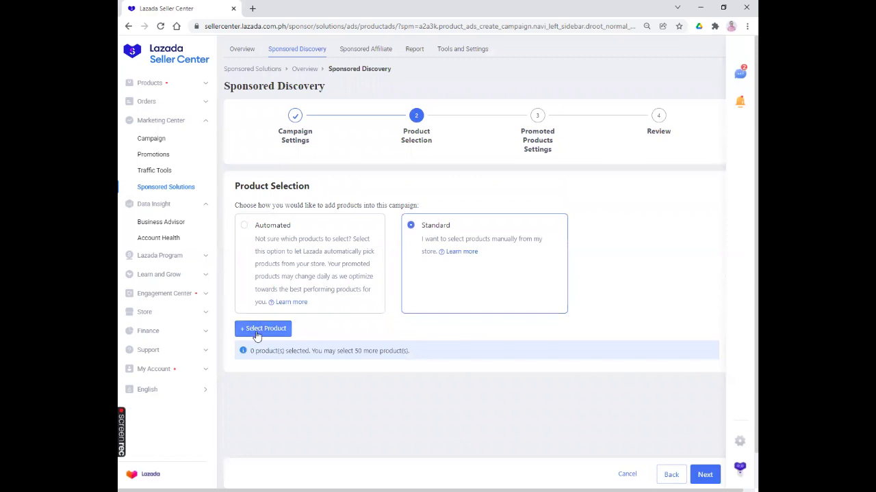
pyautogui.click(243, 231)
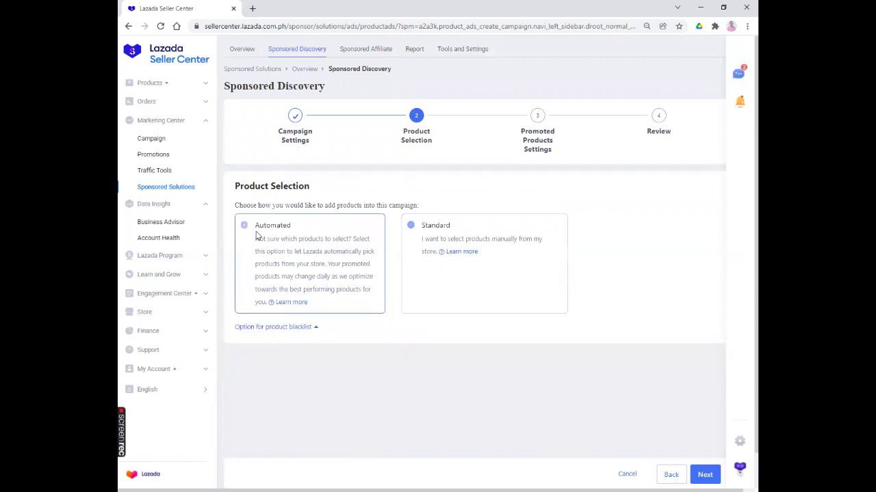
pyautogui.click(315, 330)
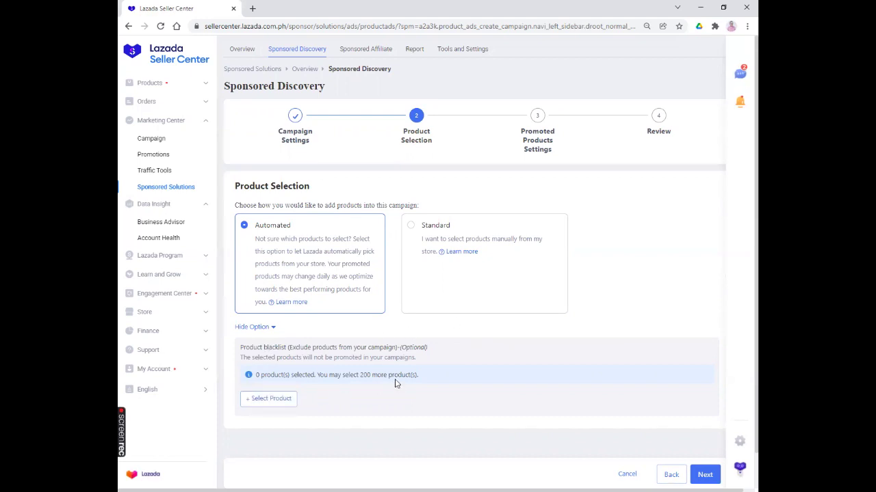
pyautogui.scroll(-1, 396, 383)
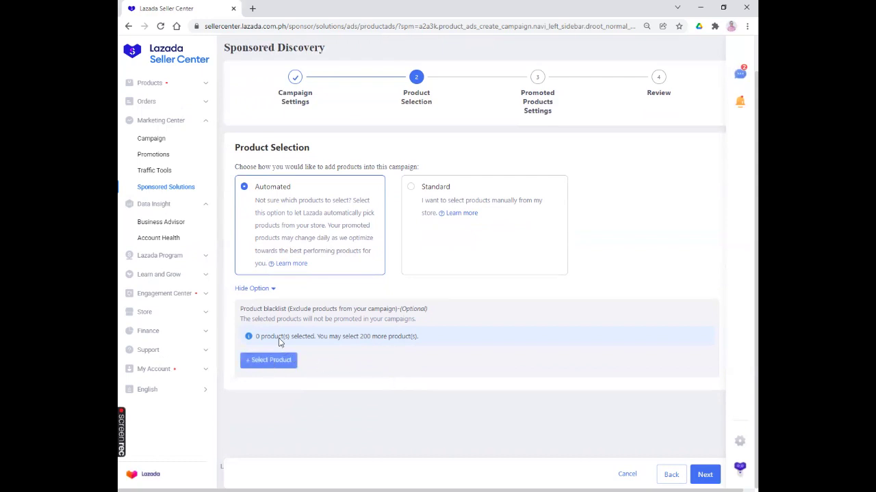
# Blacklist all Top Selling Products on pages 1 and 2, 100 products in total
pyautogui.click(271, 362)
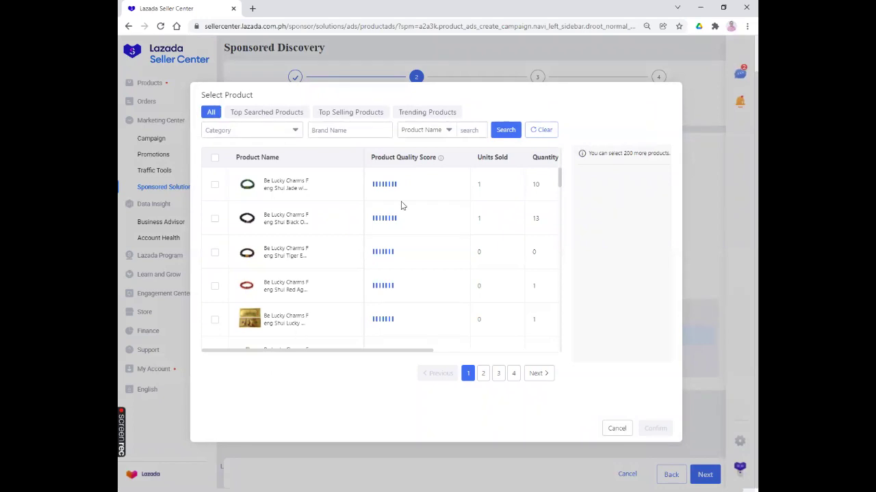
pyautogui.click(360, 114)
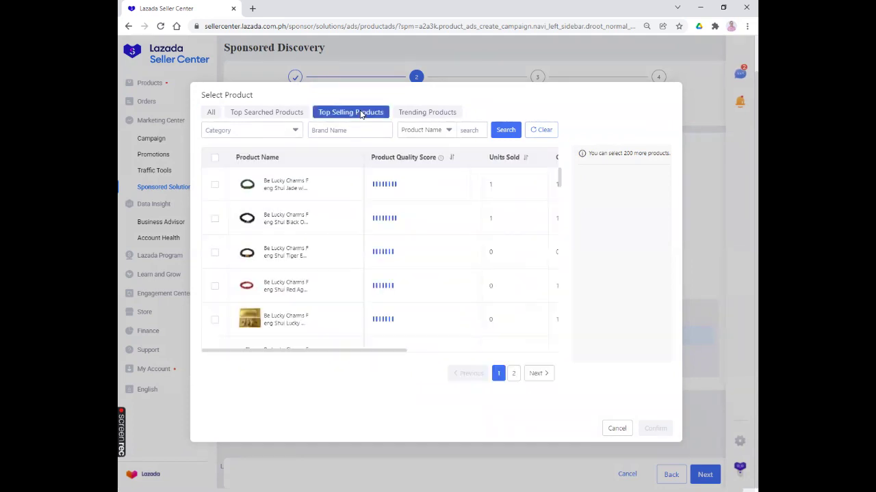
pyautogui.scroll(-5, 383, 209)
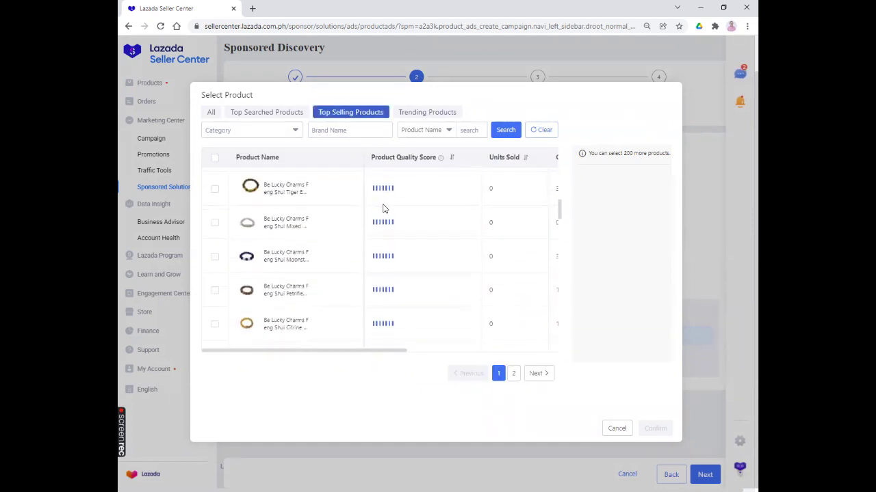
pyautogui.click(215, 158)
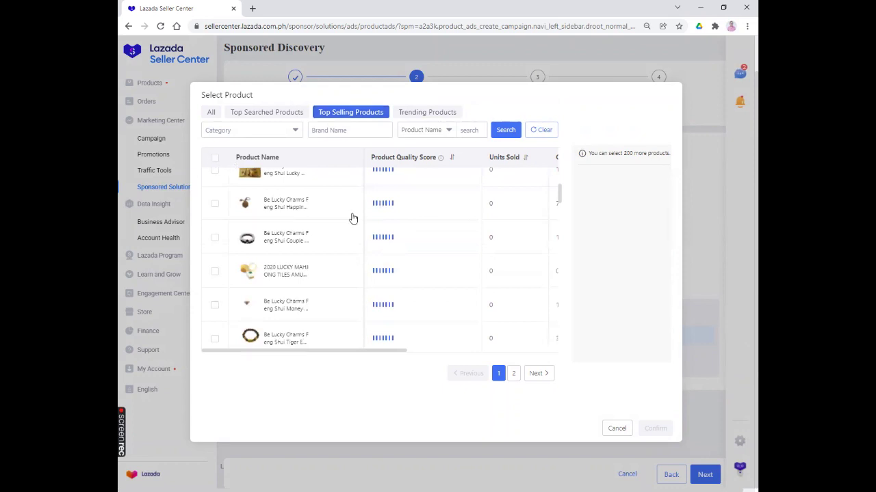
pyautogui.click(514, 373)
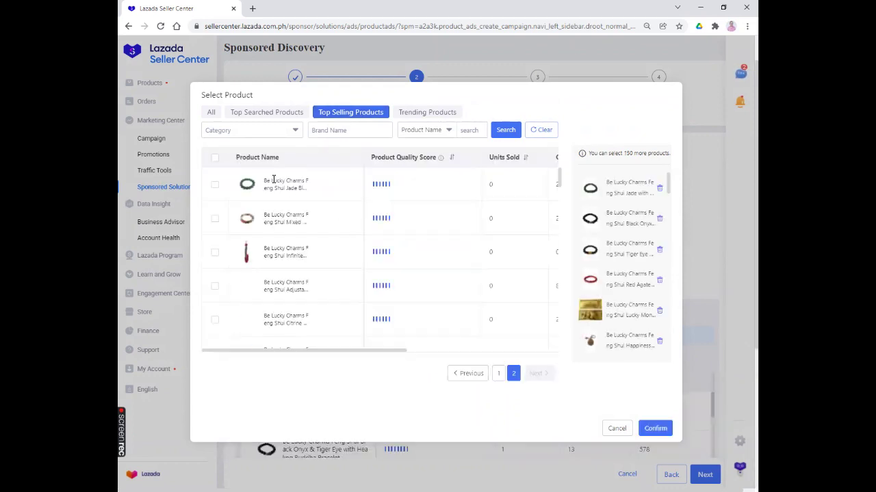
pyautogui.click(215, 158)
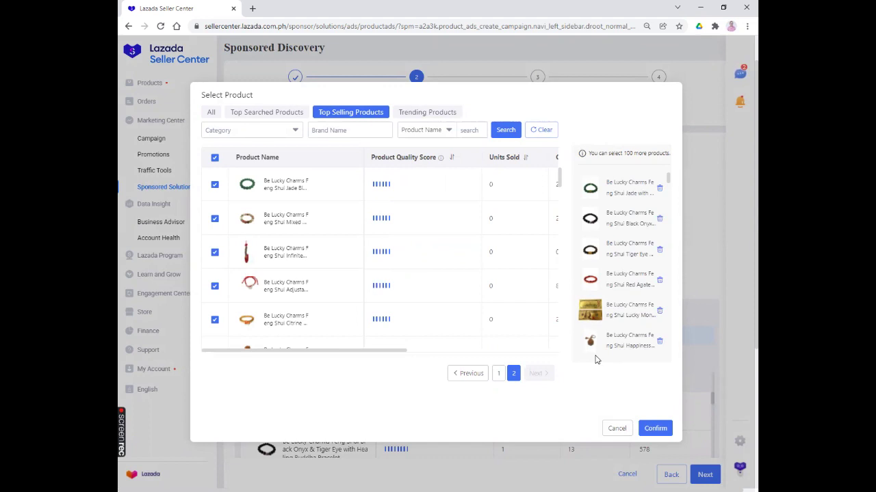
pyautogui.click(655, 429)
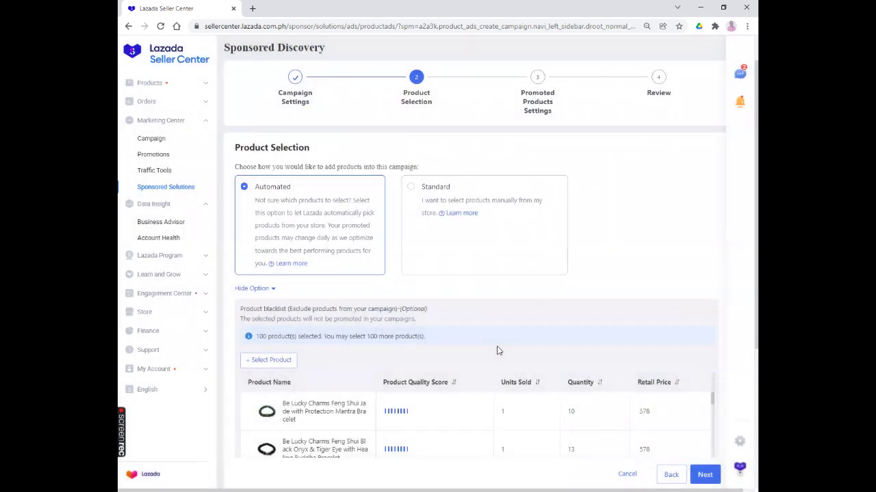
# Check the blacklisted products table, then continue to step 3
pyautogui.scroll(-3, 498, 351)
pyautogui.scroll(4, 498, 351)
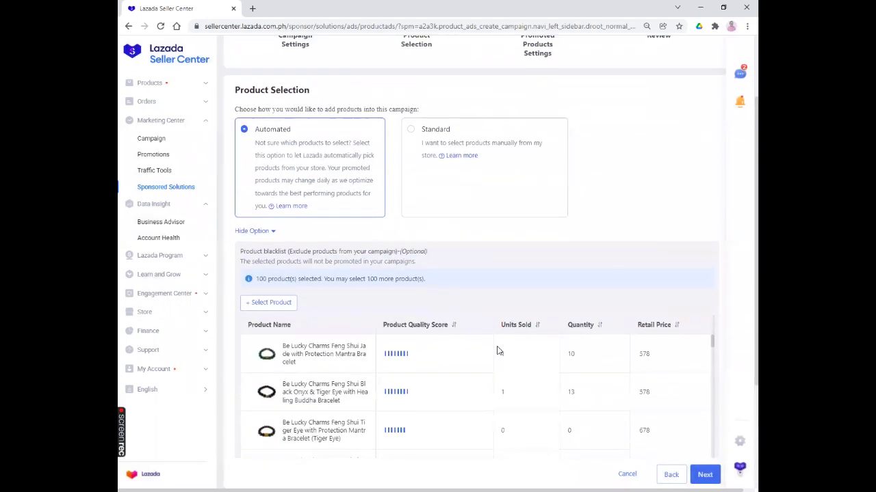
pyautogui.scroll(-2, 498, 350)
pyautogui.scroll(-2, 498, 351)
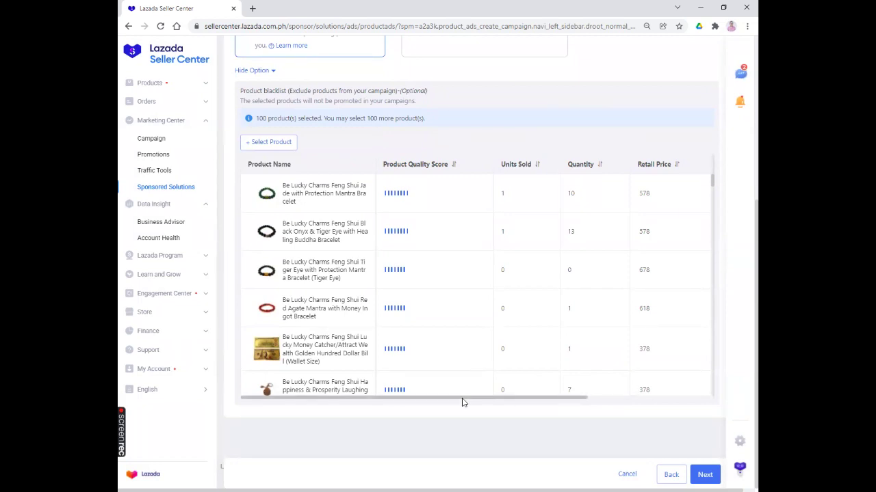
pyautogui.scroll(-1, 461, 399)
pyautogui.scroll(-2, 426, 351)
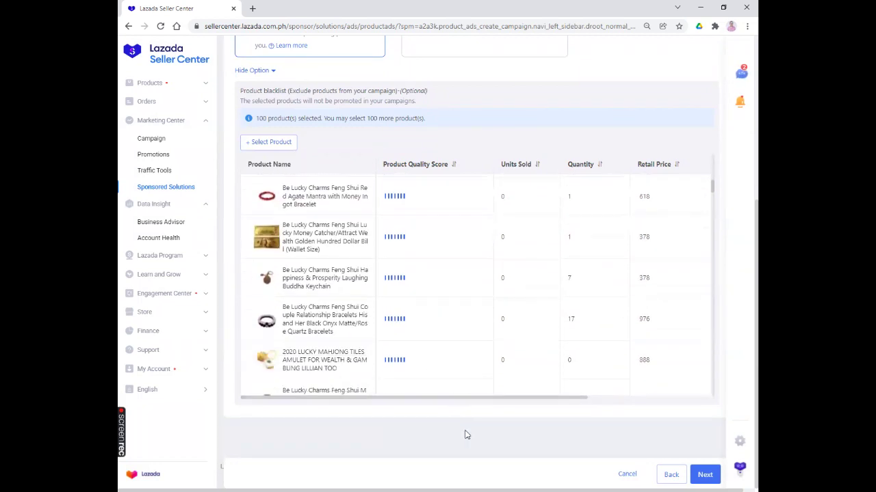
pyautogui.click(705, 474)
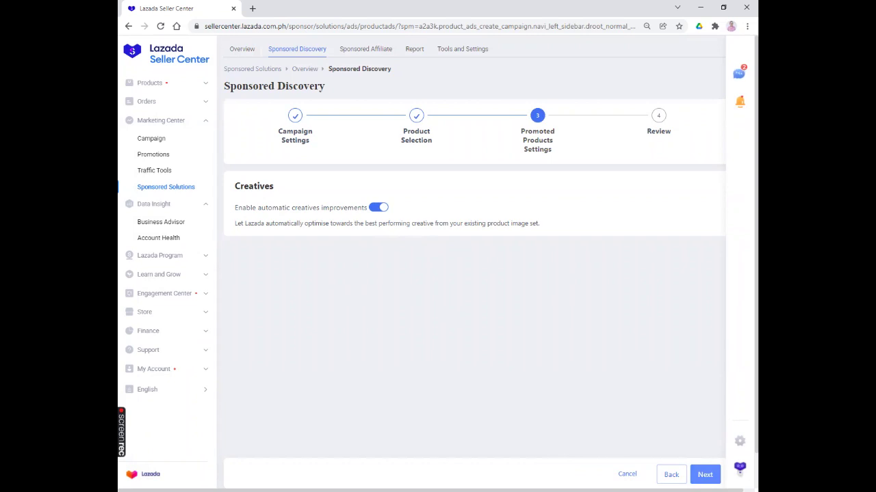
# Check the CHRISTMAS PROMO summary on the Review step and submit the campaign
pyautogui.click(704, 475)
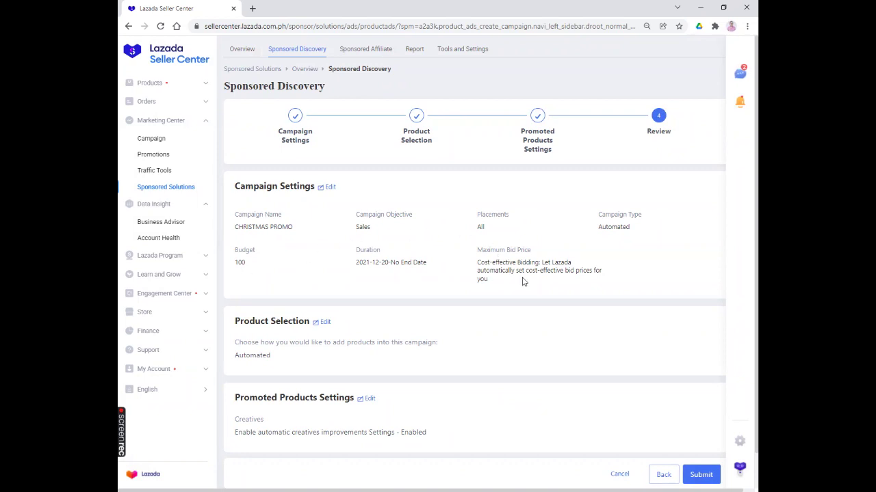
pyautogui.scroll(-1, 583, 319)
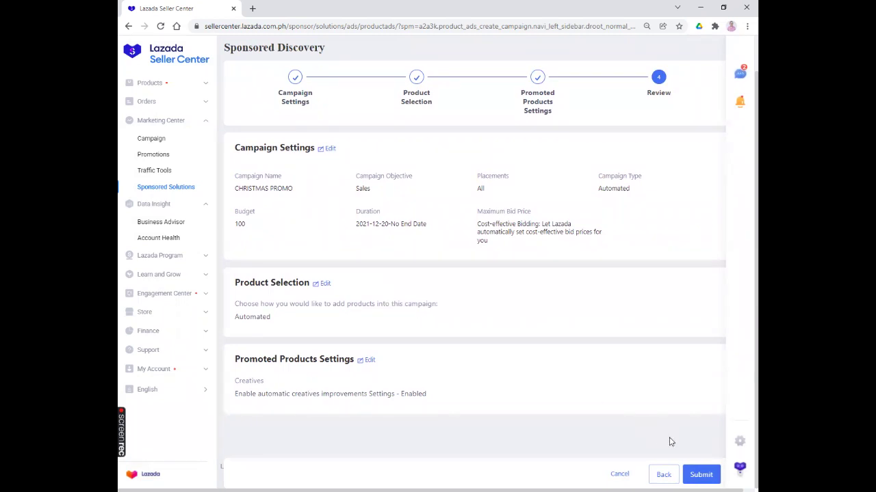
pyautogui.click(700, 475)
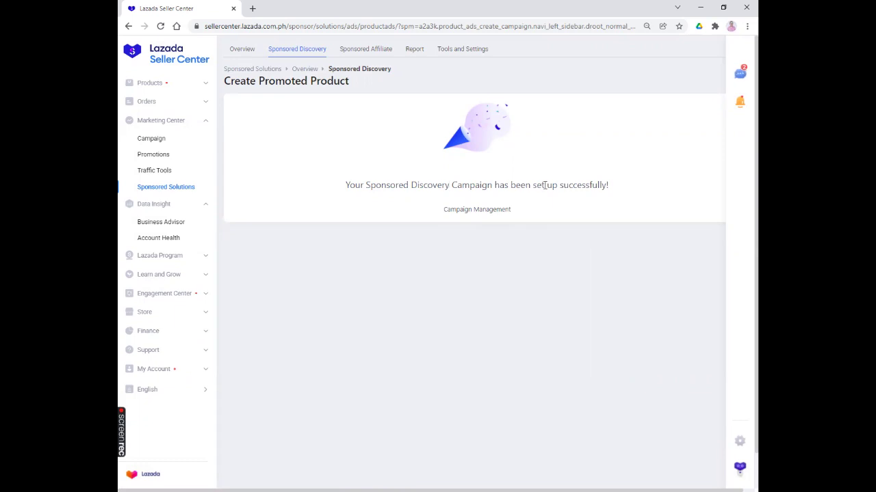
# Go to the Overview tab and open Account Balance under Tools and Settings
pyautogui.click(243, 50)
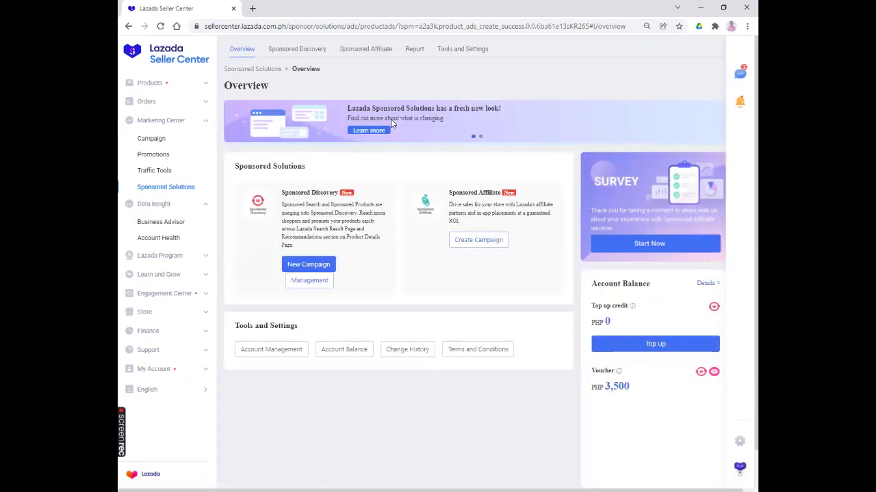
pyautogui.click(340, 350)
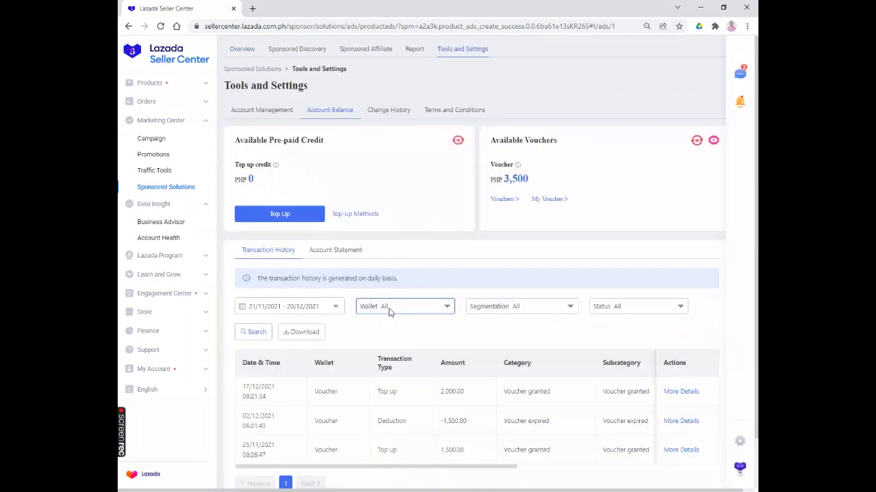